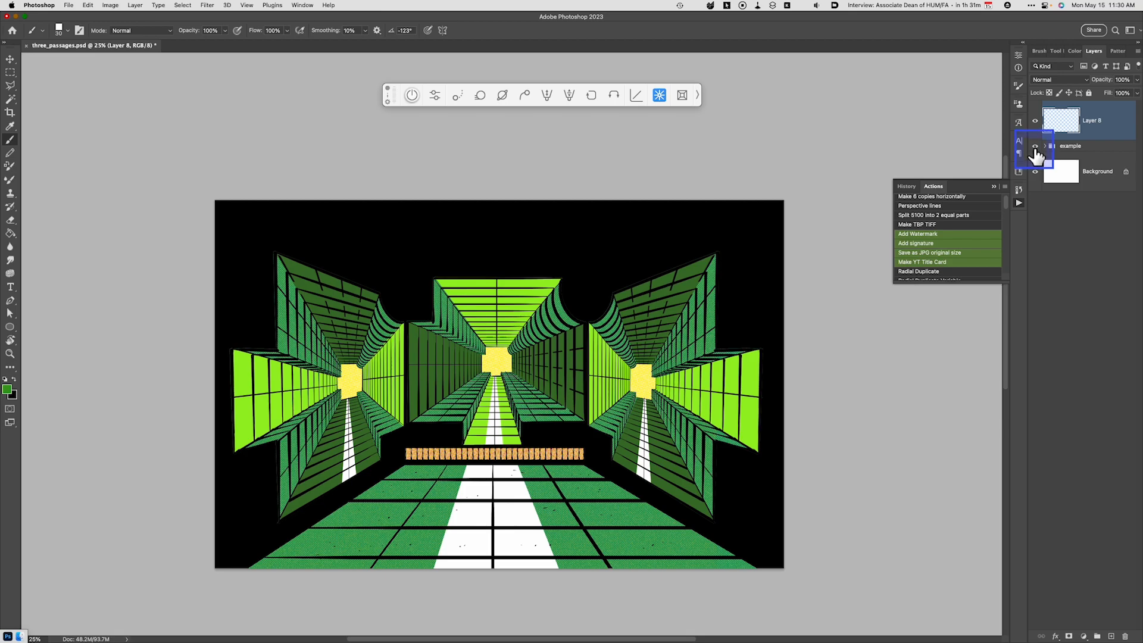
# Hide the example group and draw a half-passage outline in green: an upper-left arc leading down into a stepped edge
pyautogui.click(1034, 147)
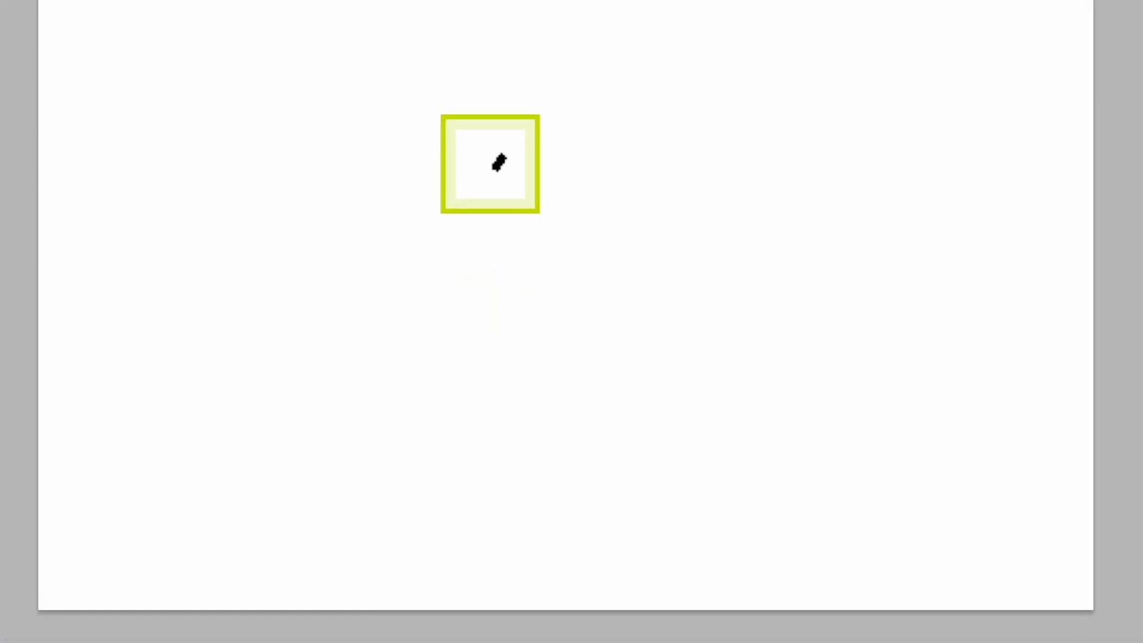
pyautogui.moveTo(505, 294); pyautogui.dragTo(441, 360)
pyautogui.moveTo(457, 226)
pyautogui.mouseDown()
pyautogui.moveTo(449, 318)
pyautogui.moveTo(531, 316)
pyautogui.moveTo(530, 419)
pyautogui.moveTo(645, 419)
pyautogui.mouseUp()
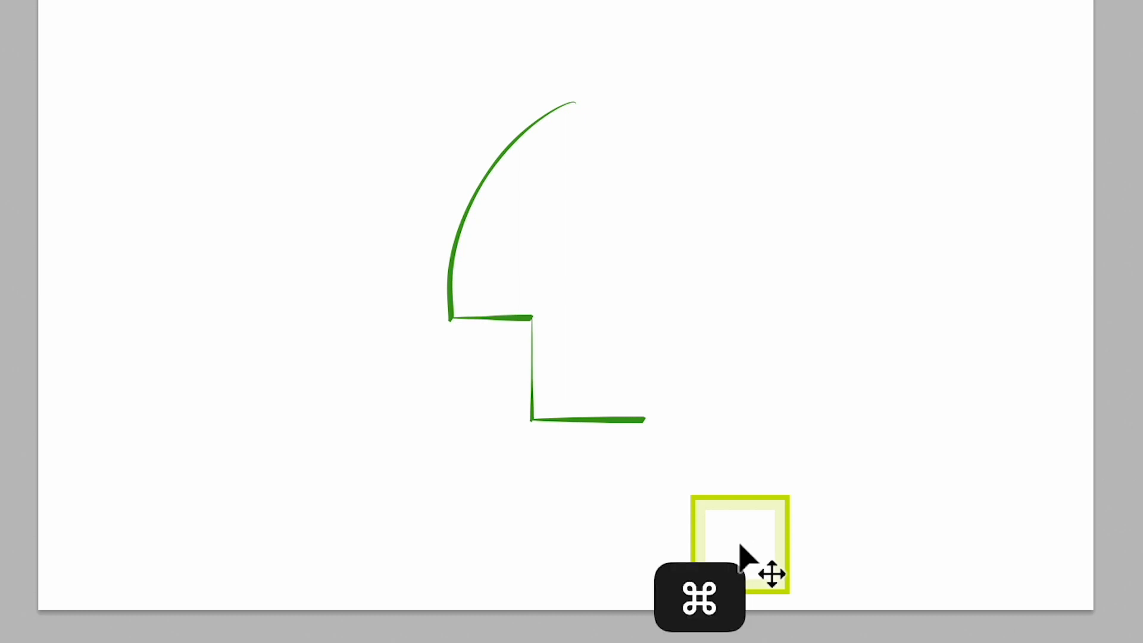
# Duplicate the outline layer and scale the copy down slightly so it nests inside the original
pyautogui.press('super+j')
pyautogui.press('super+t')
pyautogui.moveTo(645, 422); pyautogui.dragTo(628, 375)
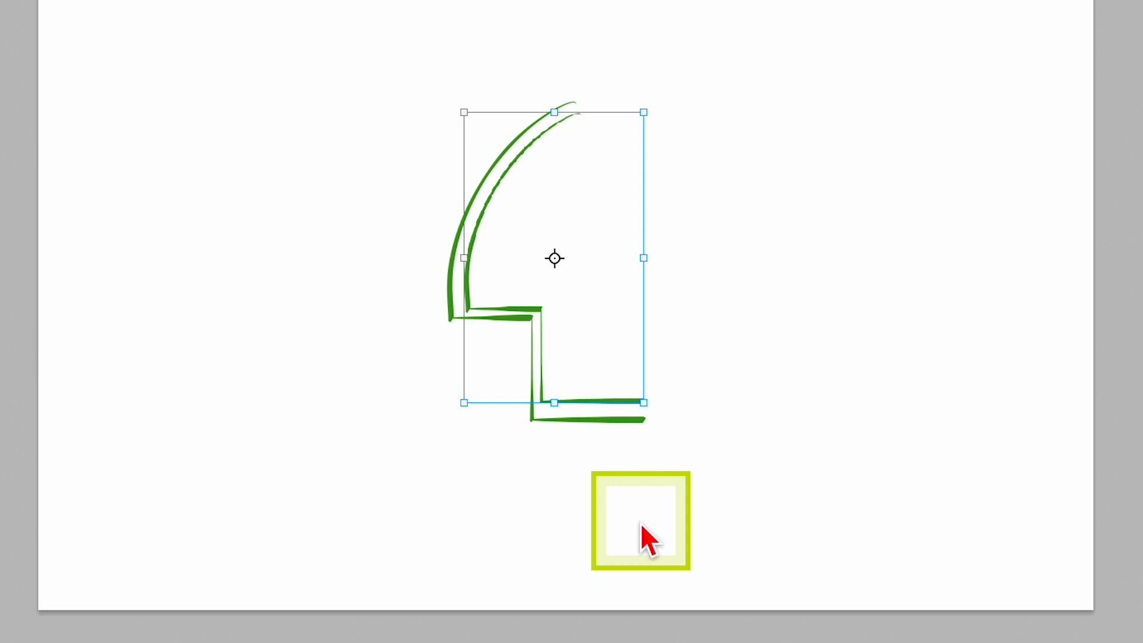
pyautogui.press('Return')
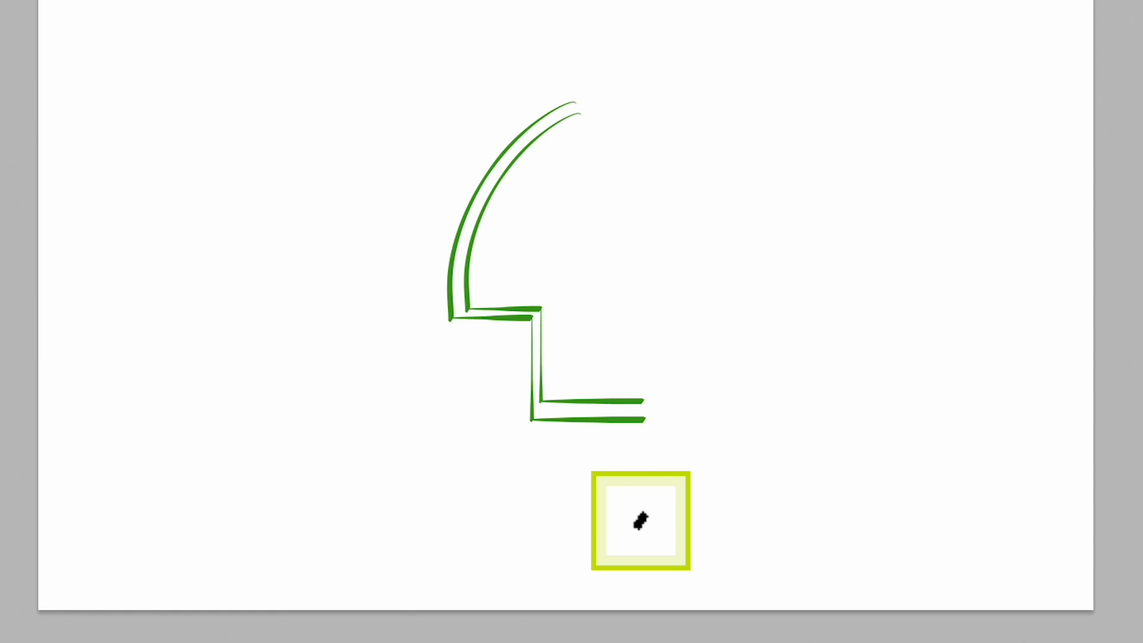
# Repeat the transform with duplication until 17 progressively smaller outline copies recede into the passage
pyautogui.hotkey('alt', 'shift')
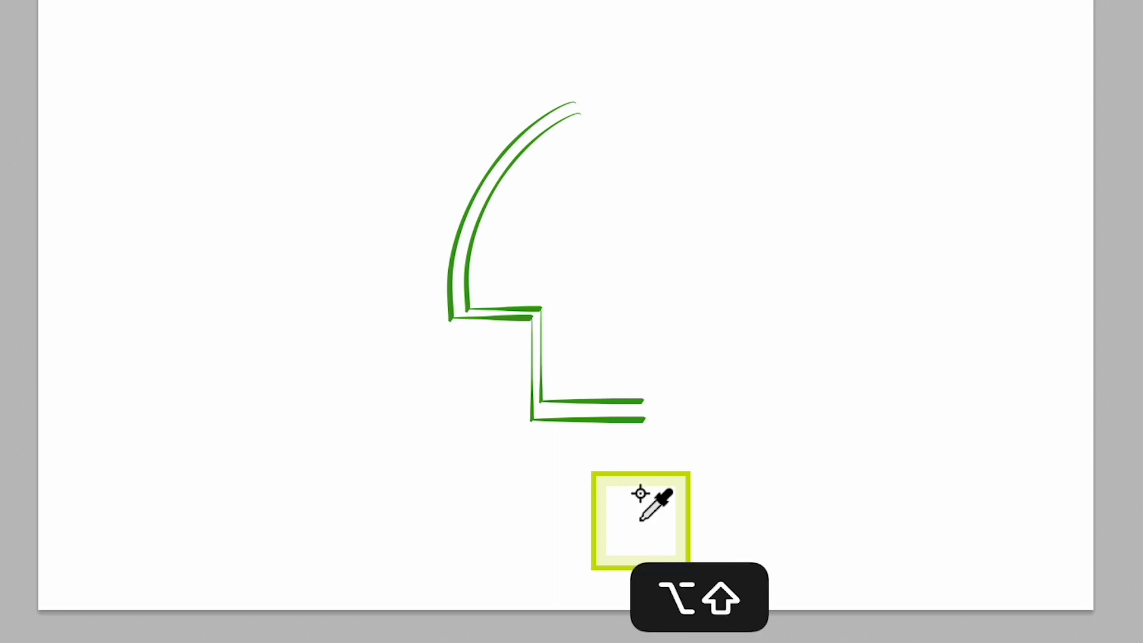
pyautogui.press('super+alt+shift+t')
pyautogui.press('super+alt+shift+t')
pyautogui.press('super+alt+shift+t')
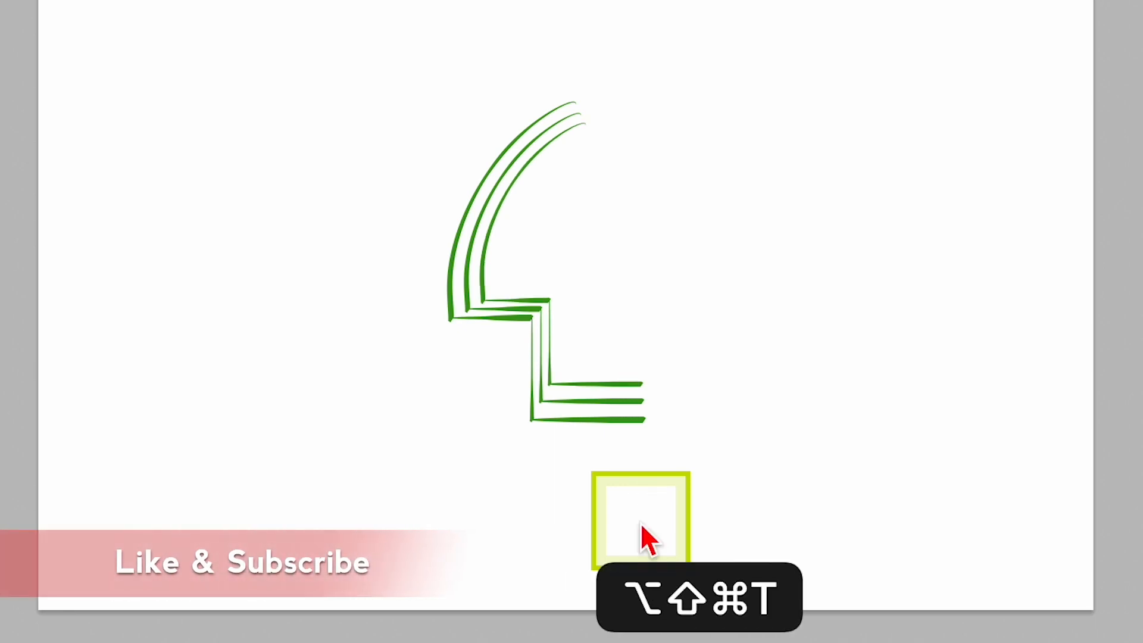
pyautogui.press('super+alt+shift+t')
pyautogui.press('super+alt+shift+t')
pyautogui.press('super+alt+shift+t')
pyautogui.press('super+alt+shift+t')
pyautogui.press('super+alt+shift+t')
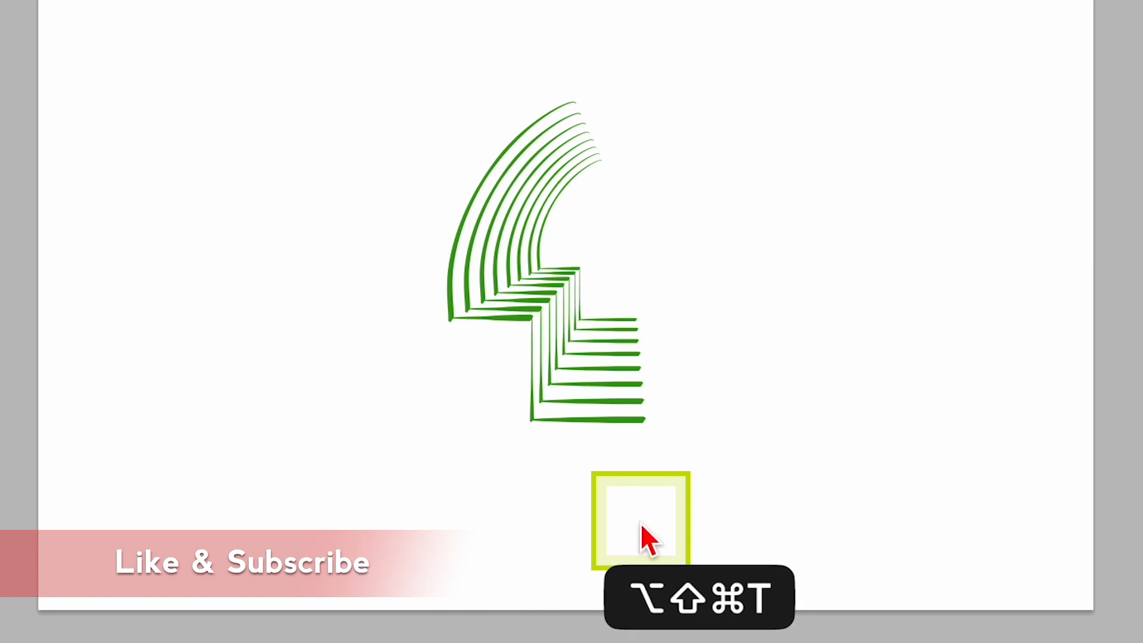
pyautogui.press('super+alt+shift+t')
pyautogui.press('super+alt+shift+t')
pyautogui.press('super+alt+shift+t')
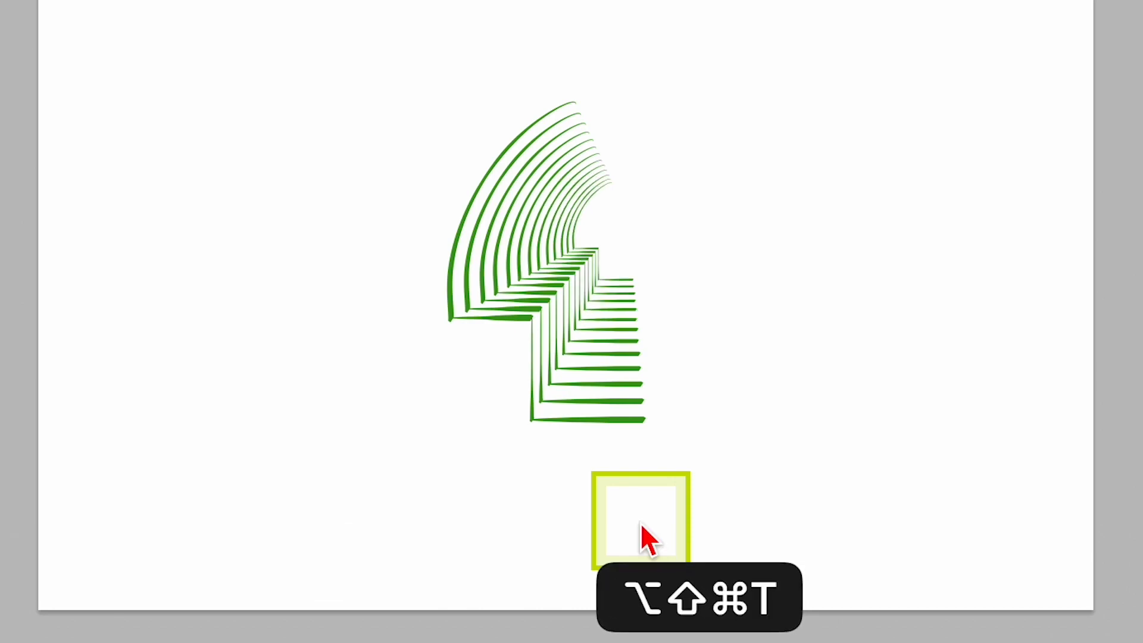
pyautogui.press('super+alt+shift+t')
pyautogui.press('super+alt+shift+t')
pyautogui.press('super+alt+shift+t')
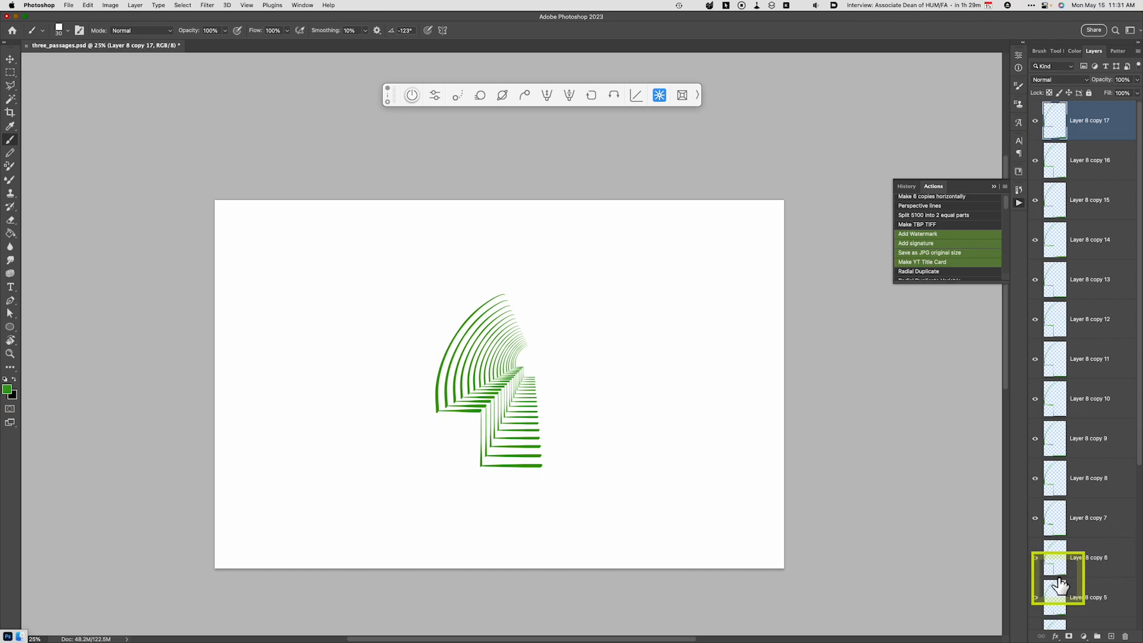
# Merge the original outline layer with all its copies and move the merged half-passage toward the canvas's left half
pyautogui.scroll(-5, 1063, 582)
pyautogui.scroll(5, 1069, 581)
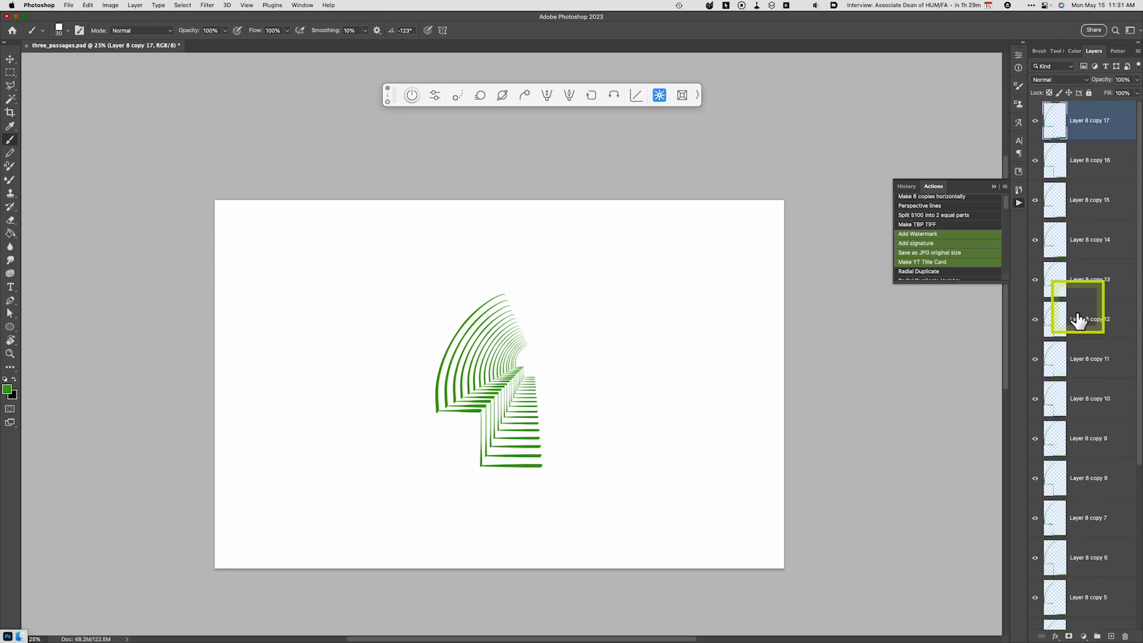
pyautogui.scroll(-6, 1107, 518)
pyautogui.keyDown('shift'); pyautogui.click(1096, 566); pyautogui.keyUp('shift')
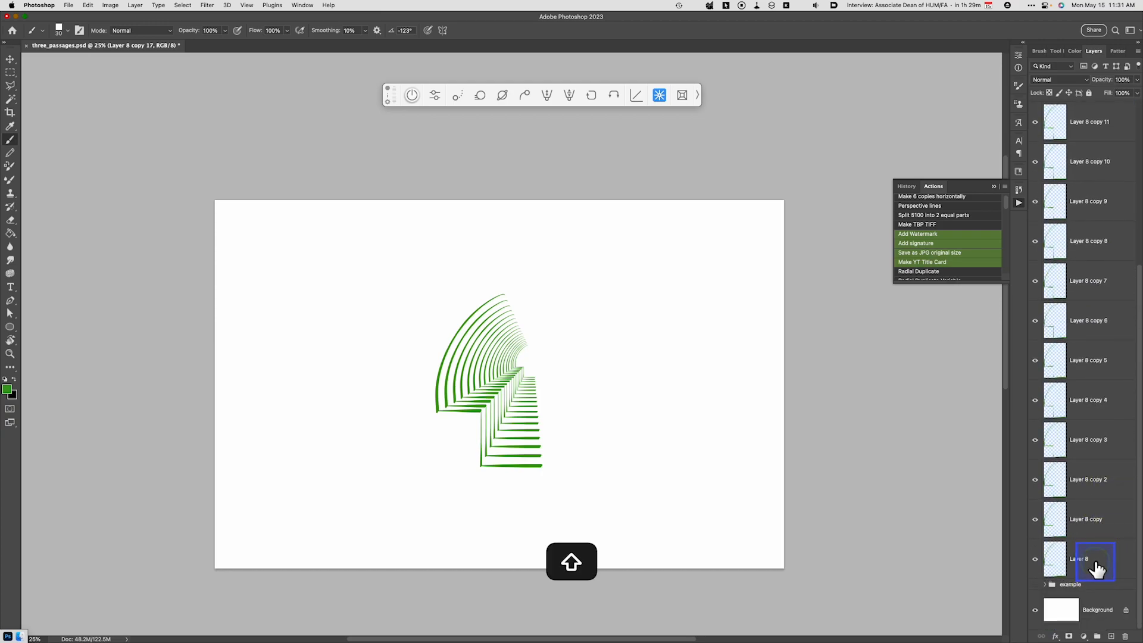
pyautogui.scroll(6, 1088, 423)
pyautogui.moveTo(1077, 172); pyautogui.dragTo(1083, 195)
pyautogui.press('super+e')
pyautogui.press('v')
pyautogui.moveTo(678, 421); pyautogui.dragTo(558, 441)
pyautogui.press('super+equal')
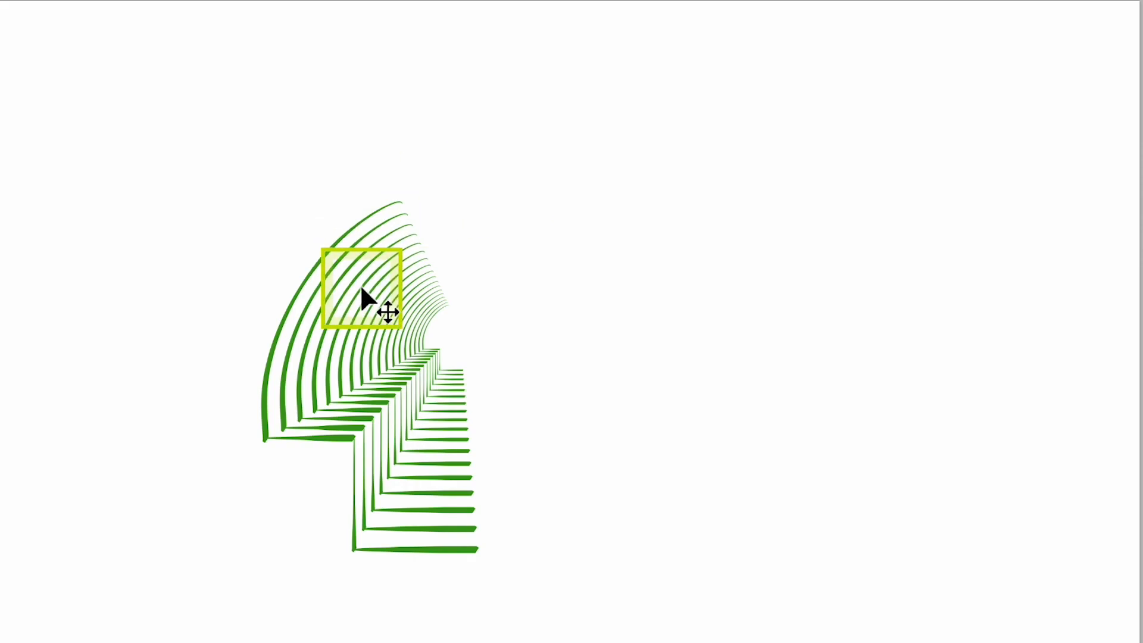
# Duplicate the merged half-passage and place the copy directly to its right
pyautogui.press('super')
pyautogui.press('super+j')
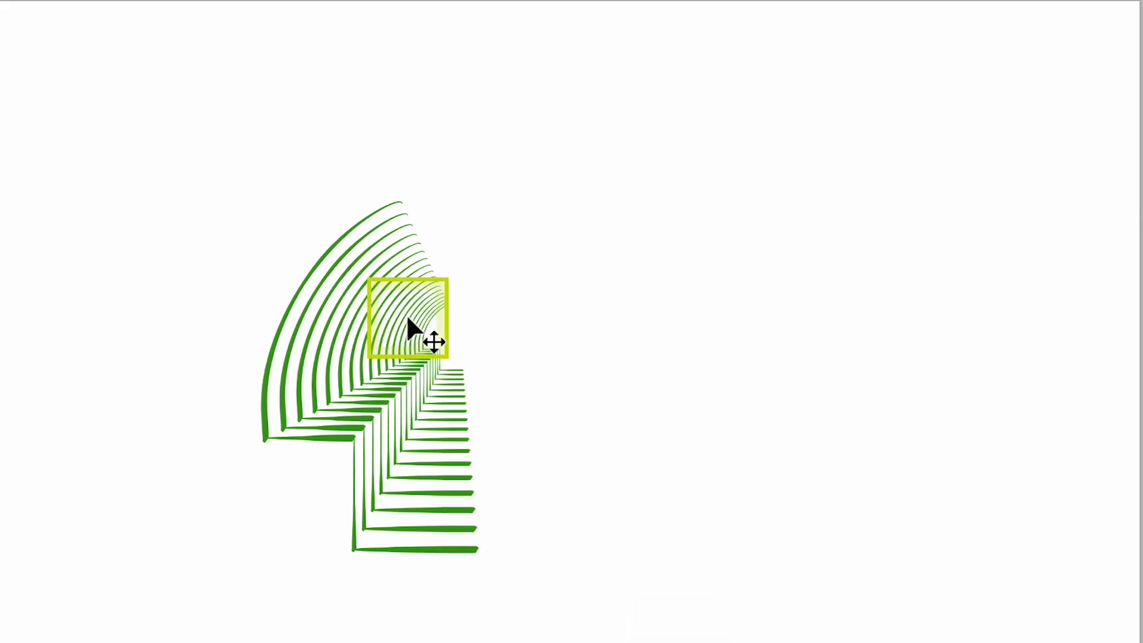
pyautogui.press('v')
pyautogui.moveTo(317, 366); pyautogui.dragTo(525, 382)
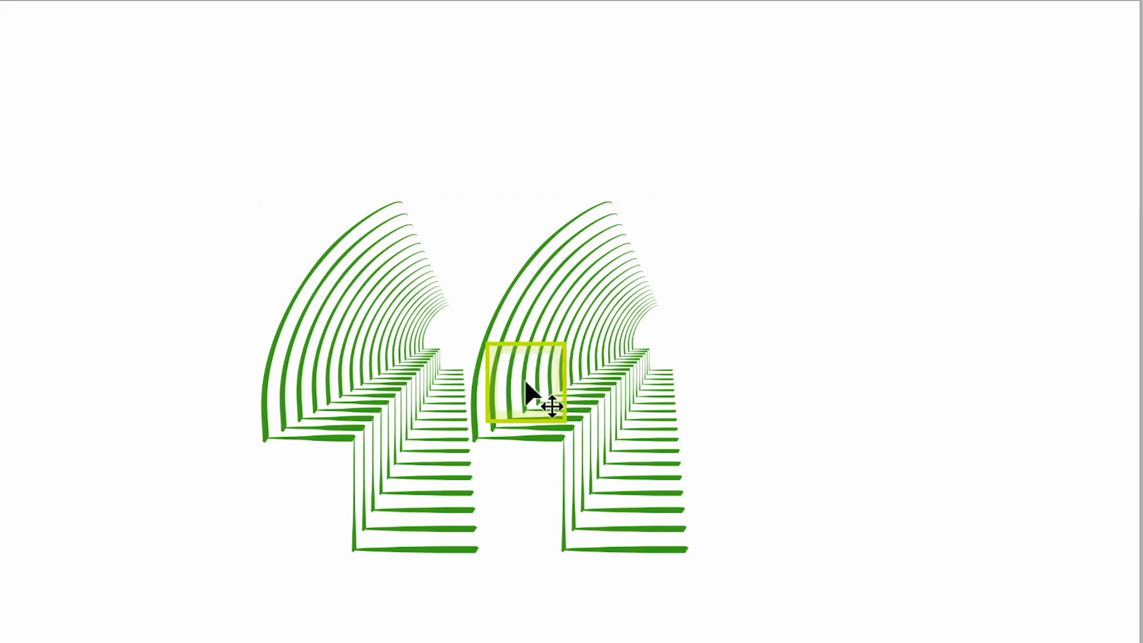
# Flip the copy horizontally to mirror the half-passage, and shift it right to leave a narrow gap between the halves
pyautogui.press('super+t')
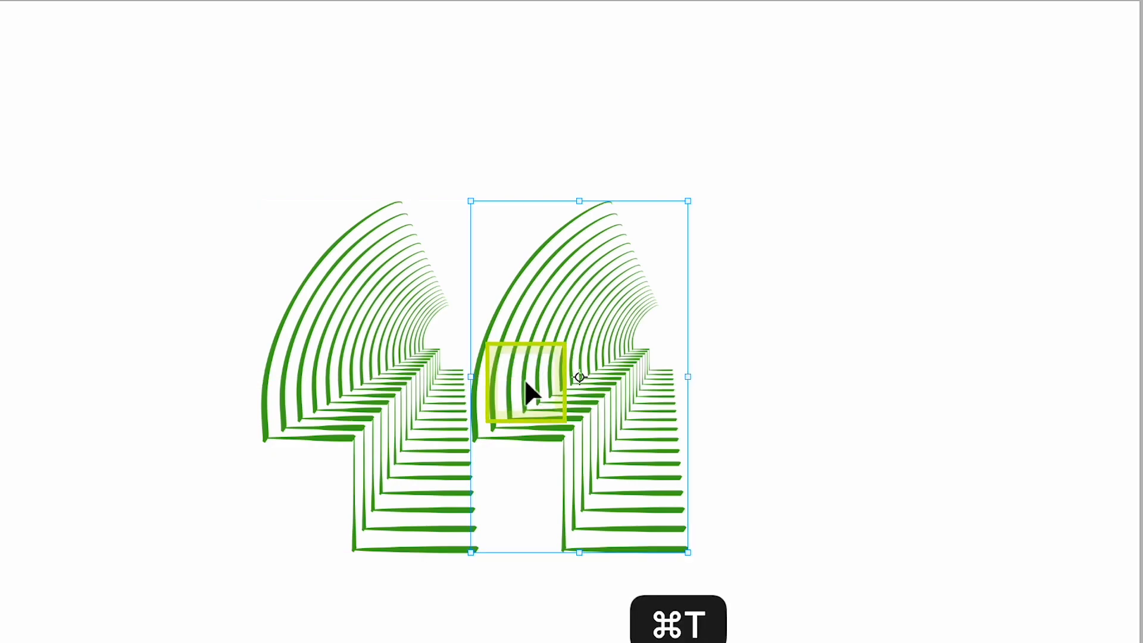
pyautogui.rightClick(546, 359)
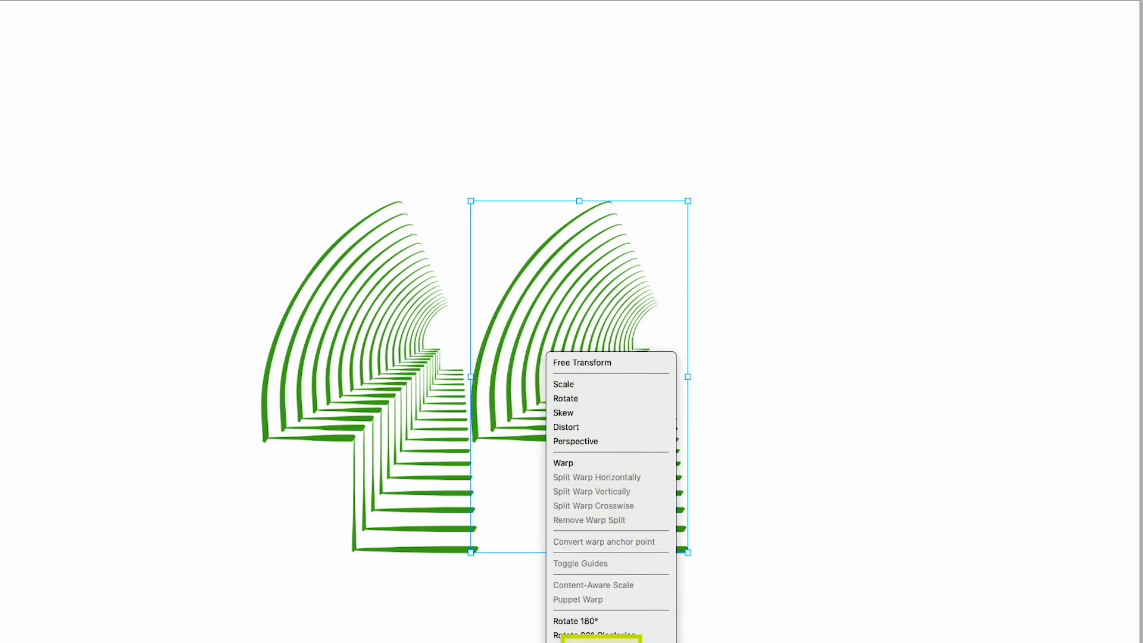
pyautogui.click(587, 640)
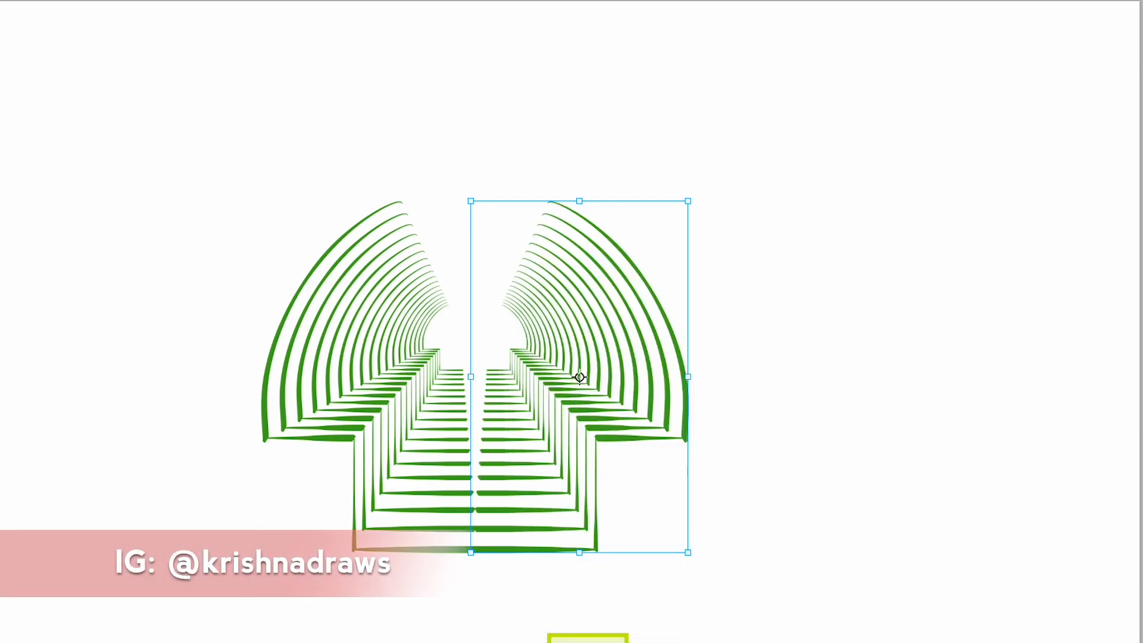
pyautogui.press('Return')
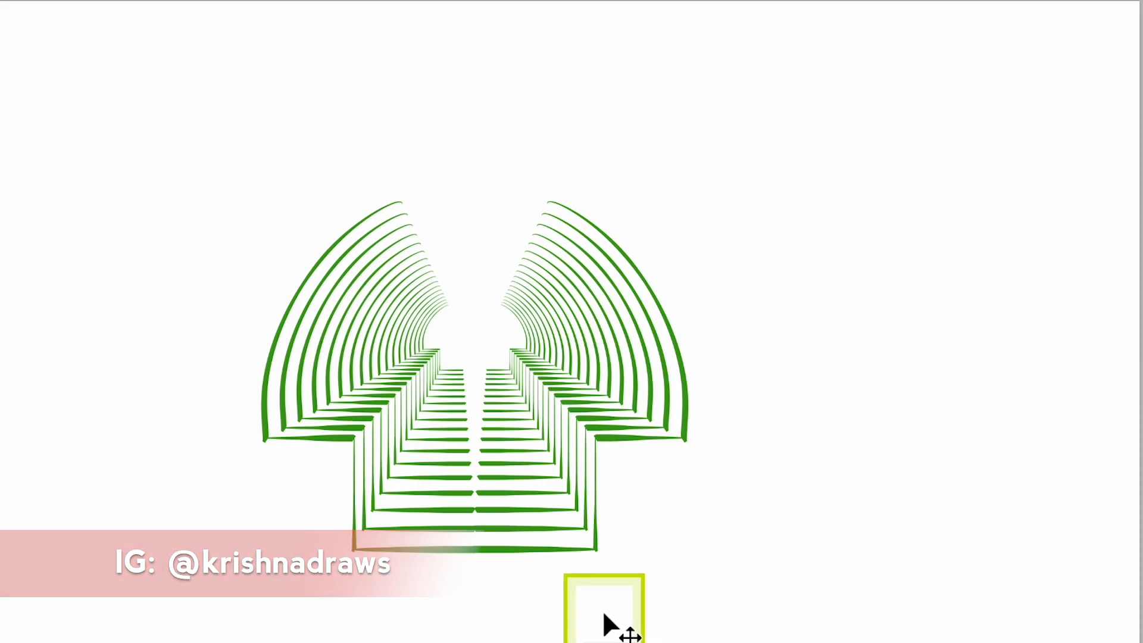
pyautogui.moveTo(593, 503)
pyautogui.mouseDown()
pyautogui.moveTo(653, 510)
pyautogui.moveTo(620, 509)
pyautogui.moveTo(624, 518)
pyautogui.mouseUp()
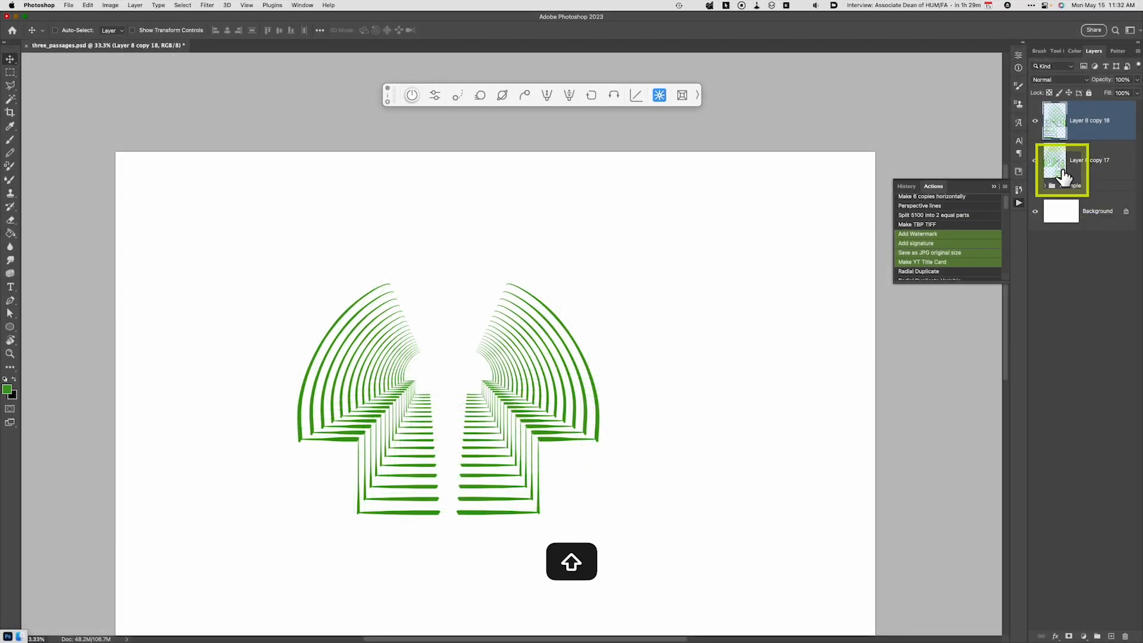
# Merge the two mirrored halves into one layer and move the complete passage toward the canvas's left edge
pyautogui.keyDown('shift'); pyautogui.click(1063, 173); pyautogui.keyUp('shift')
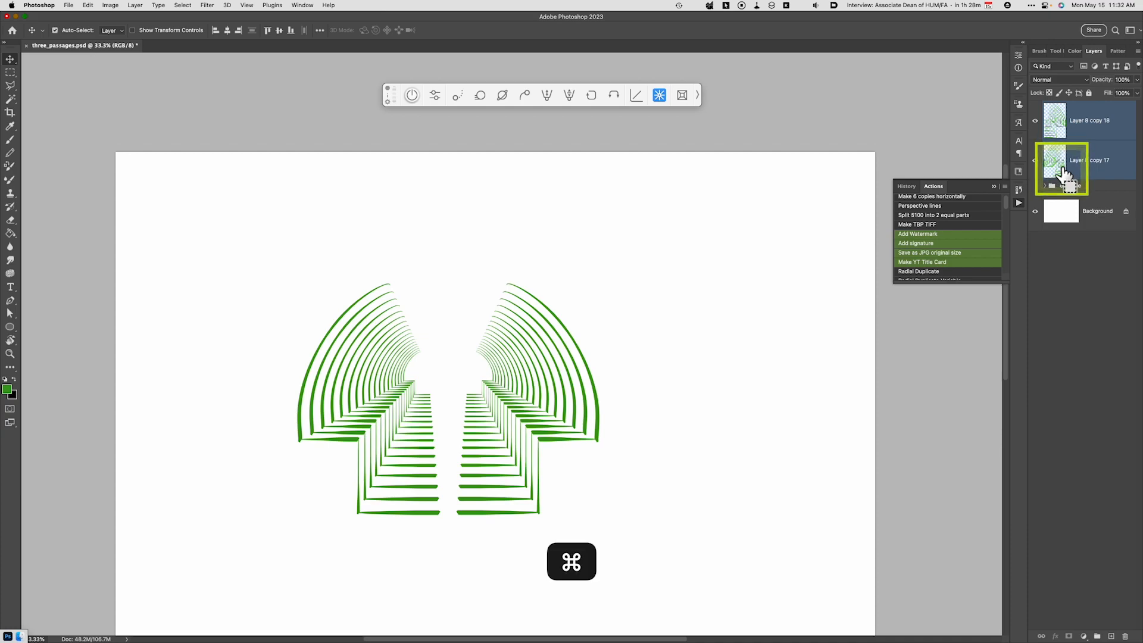
pyautogui.press('super+e')
pyautogui.press('v')
pyautogui.moveTo(584, 434); pyautogui.dragTo(413, 447)
pyautogui.press('super')
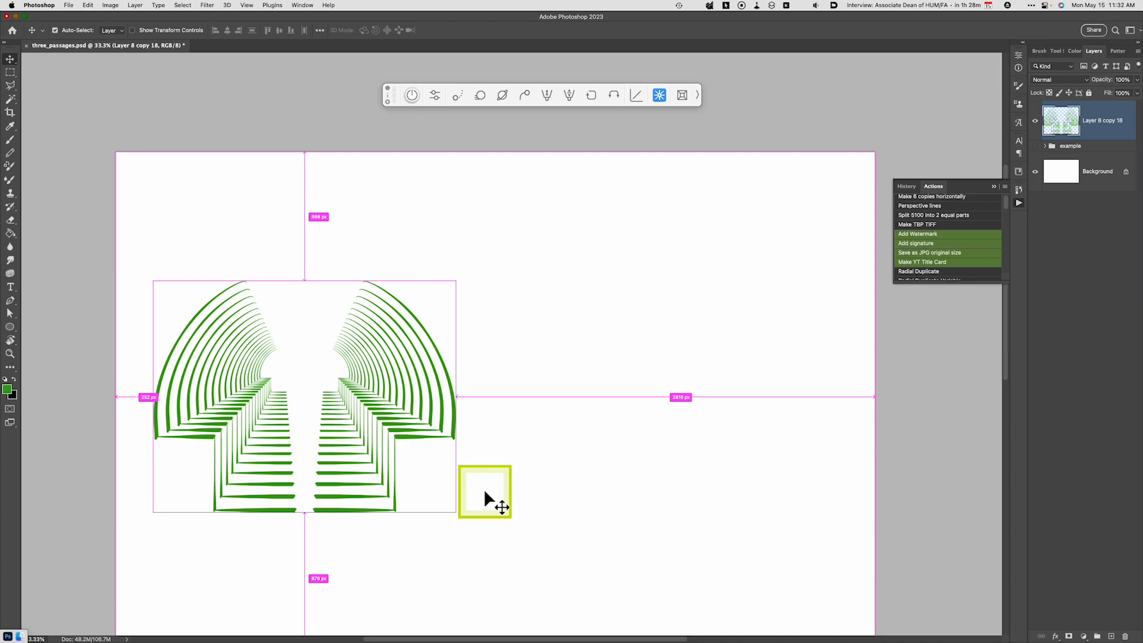
# Duplicate the passage, place the copy to its right on the canvas, and start a Warp transform on it
pyautogui.press('super+j')
pyautogui.press('v')
pyautogui.moveTo(255, 486); pyautogui.dragTo(617, 515)
pyautogui.press('super+t')
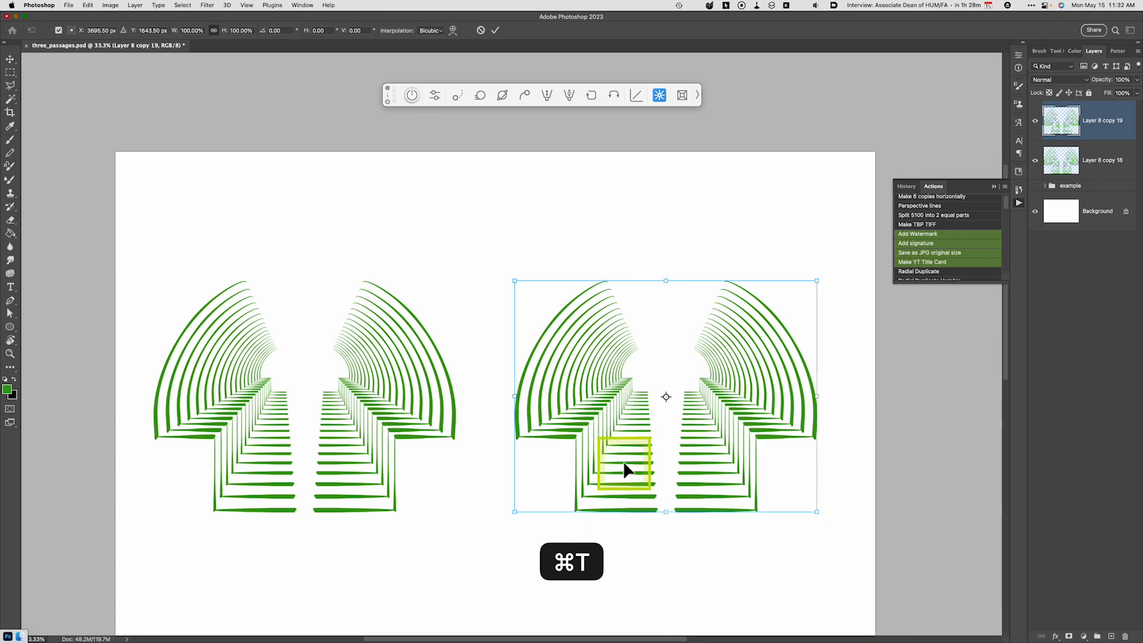
pyautogui.rightClick(623, 463)
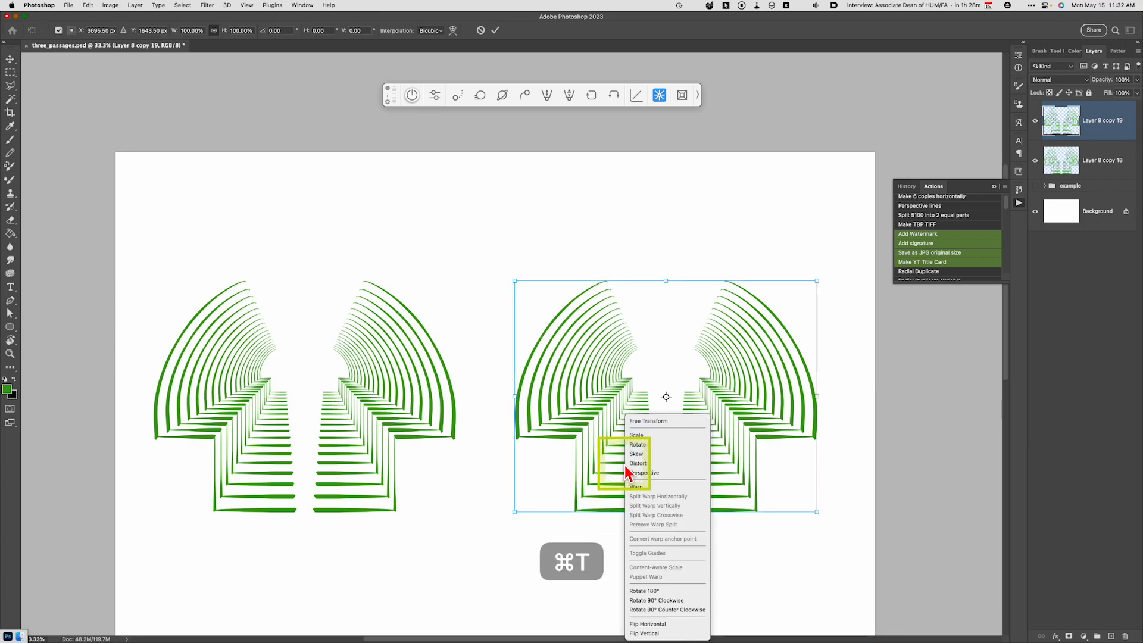
pyautogui.click(642, 494)
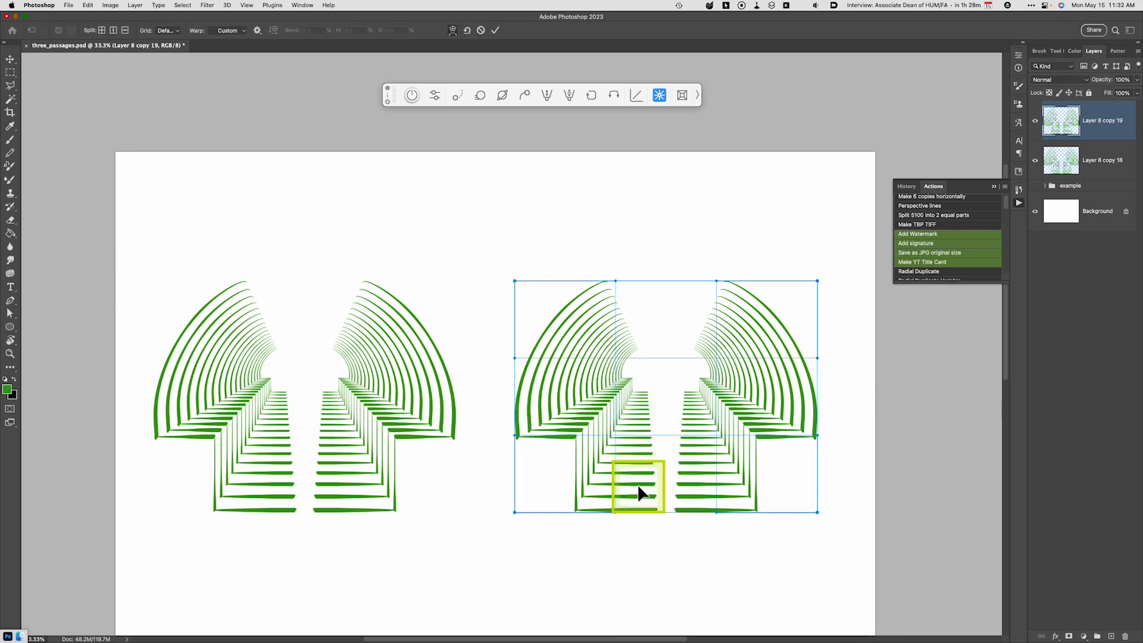
# Try the Arc, Arc Lower, Shell Lower and Inflate warp presets on the right-hand passage
pyautogui.click(229, 31)
pyautogui.click(232, 43)
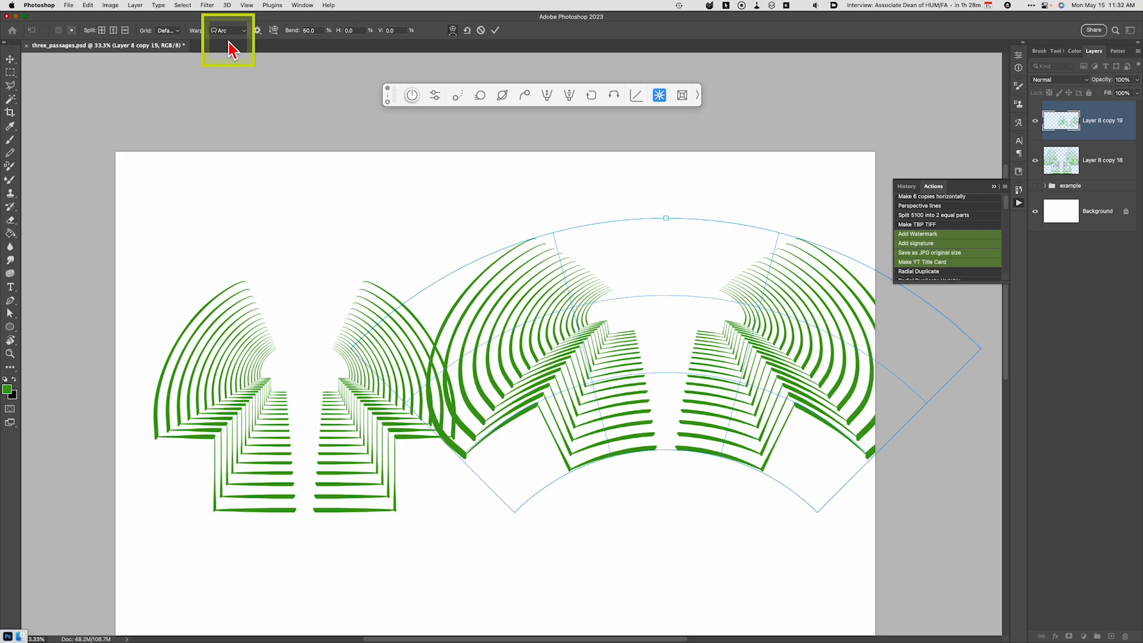
pyautogui.click(225, 31)
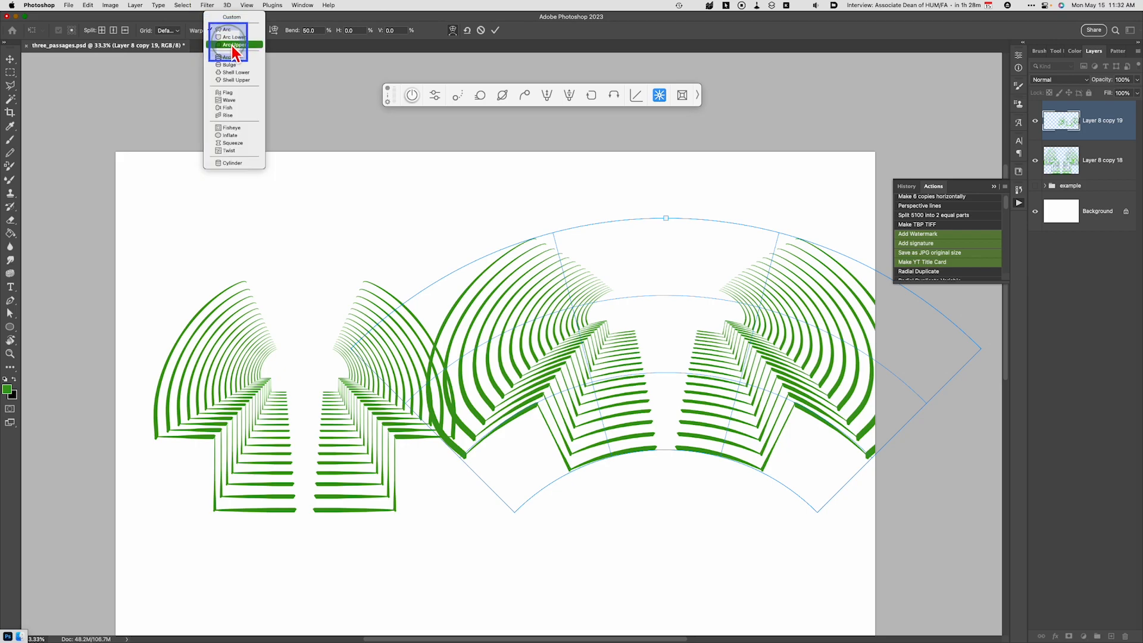
pyautogui.click(228, 38)
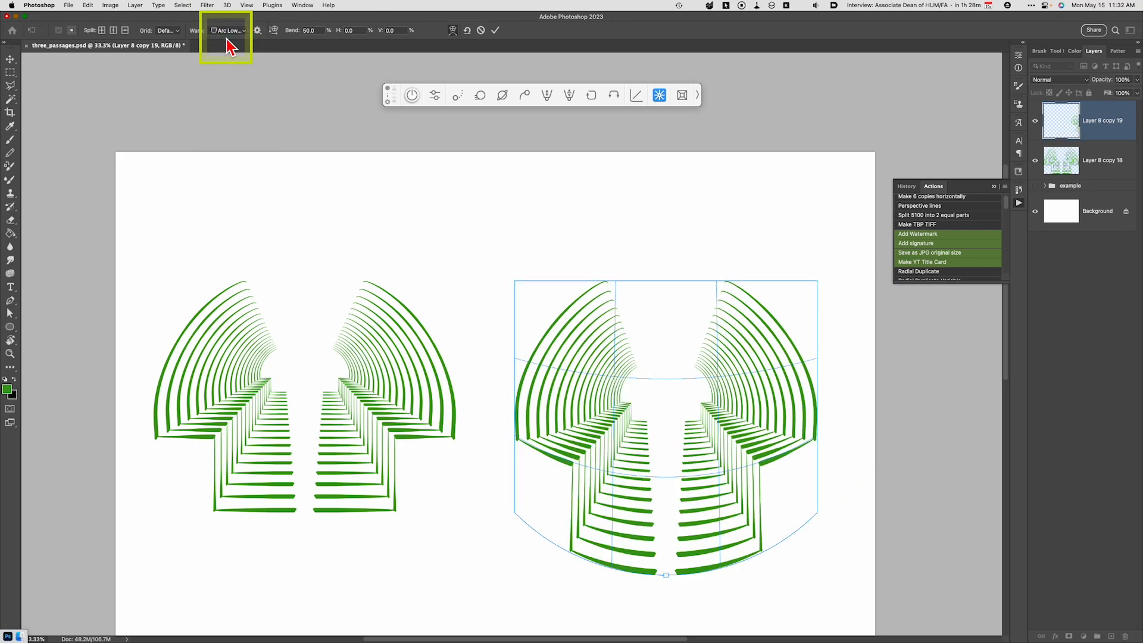
pyautogui.click(231, 41)
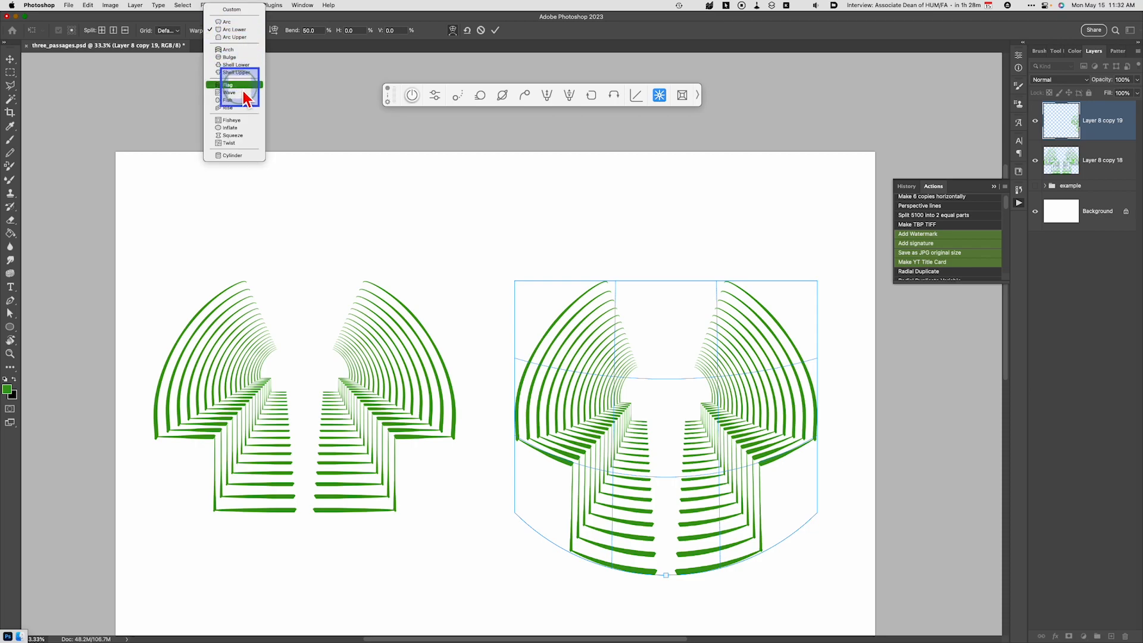
pyautogui.click(235, 65)
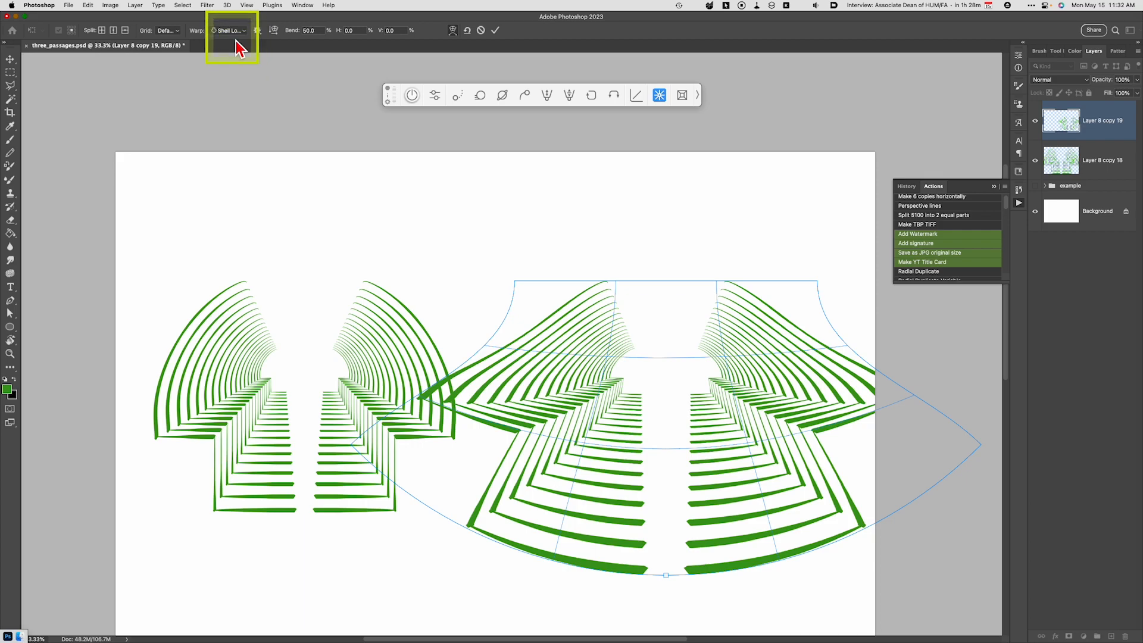
pyautogui.click(233, 37)
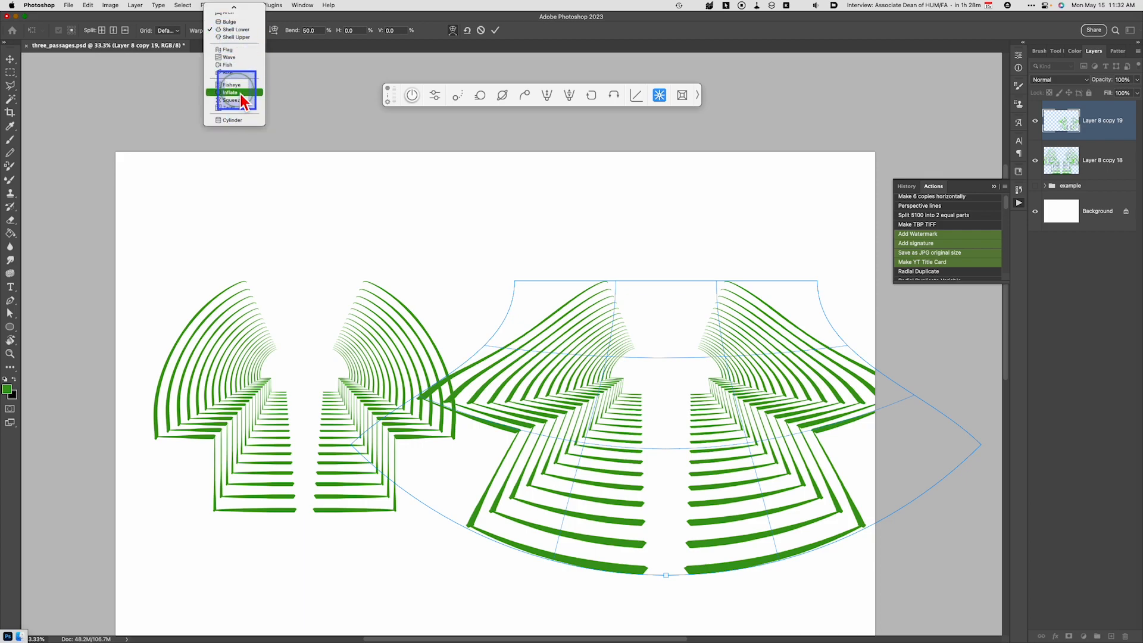
pyautogui.click(249, 94)
# Apply the Cylinder warp to the right-hand passage and move it up level with the left one
pyautogui.click(236, 32)
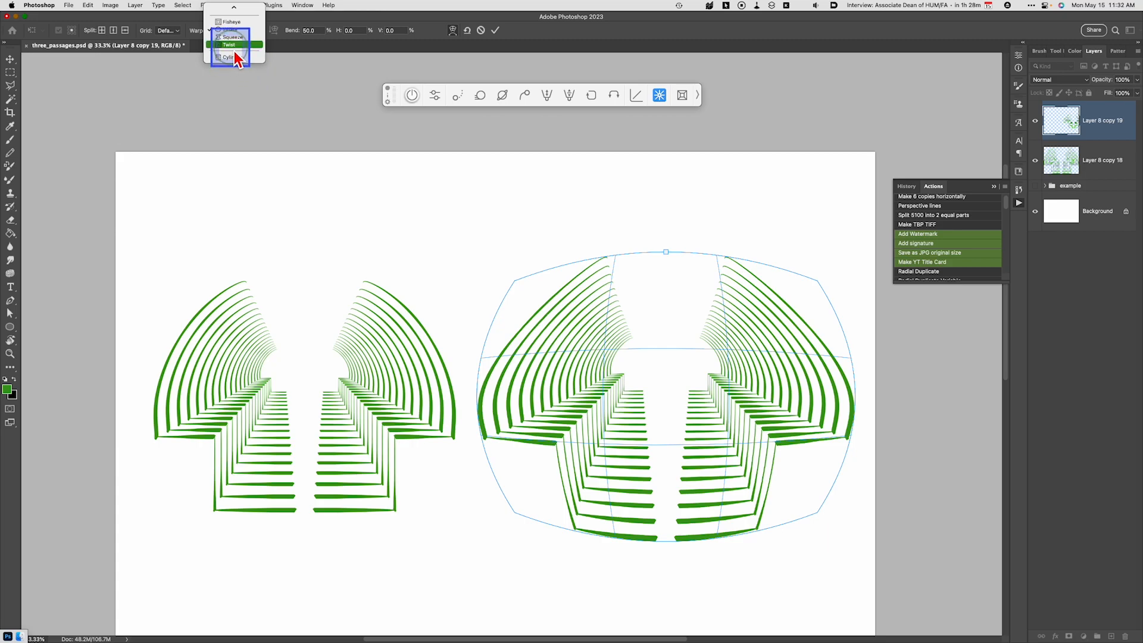
pyautogui.click(232, 57)
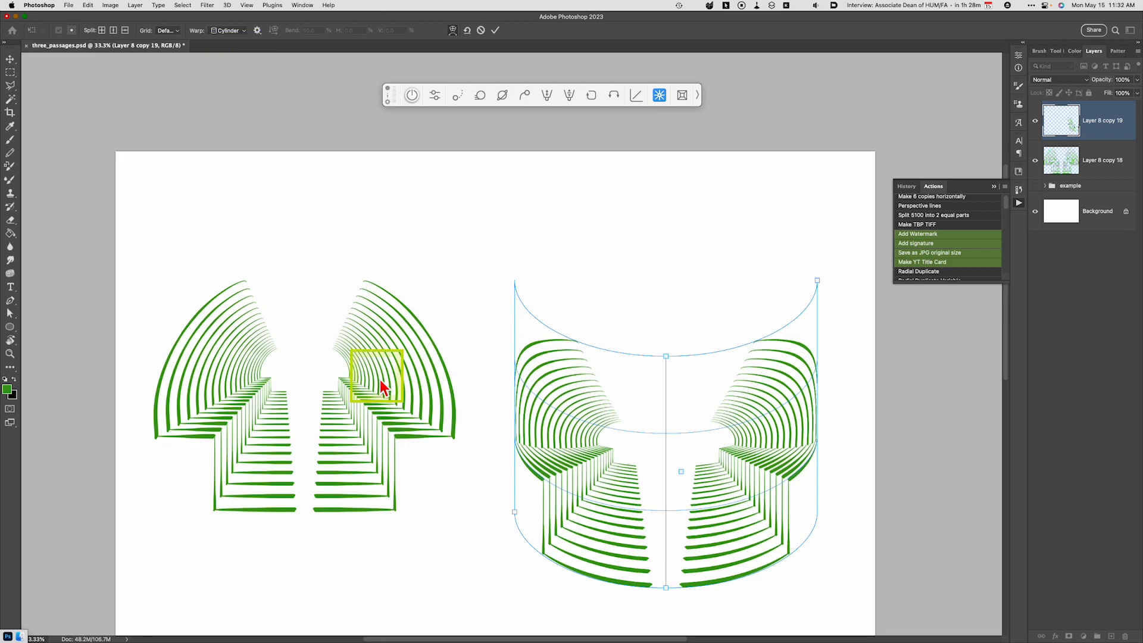
pyautogui.press('Return')
pyautogui.press('v')
pyautogui.moveTo(714, 500); pyautogui.dragTo(710, 437)
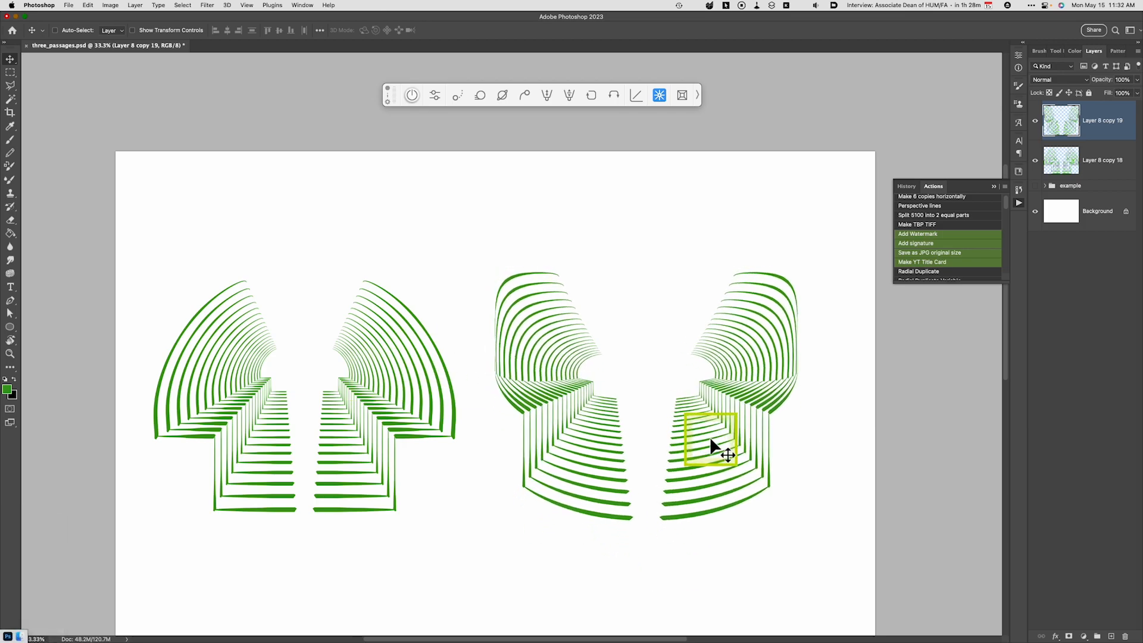
# Create a new layer and paint a vertical tapered green line through the gap of the warped passage
pyautogui.press('alt+shift+super+n')
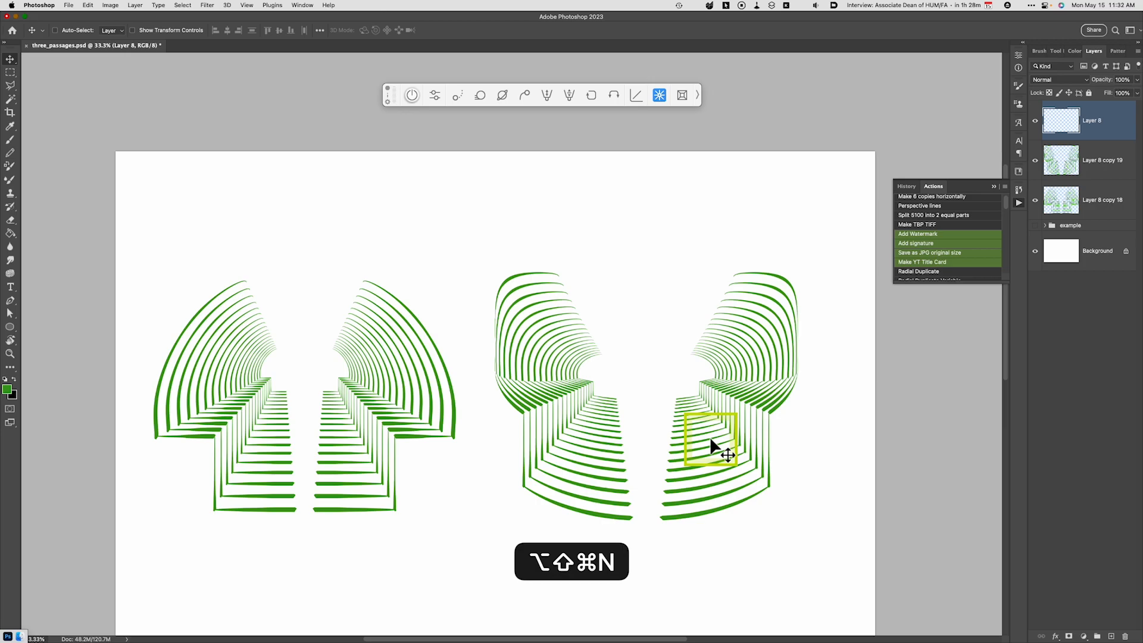
pyautogui.press('b')
pyautogui.moveTo(644, 307); pyautogui.dragTo(644, 545)
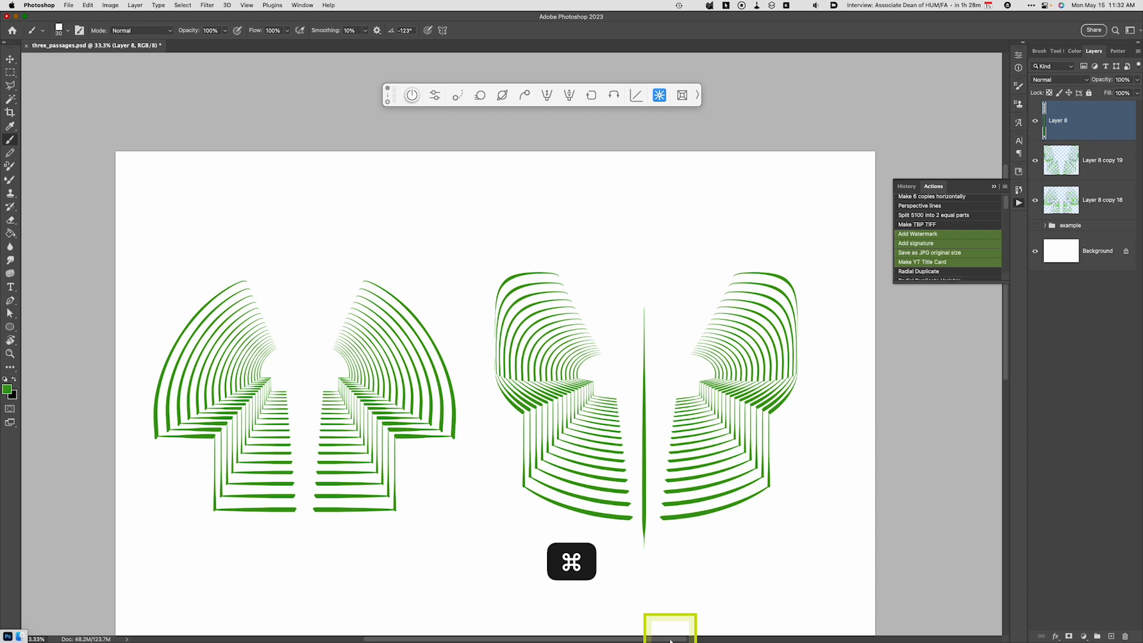
# Rotate the line about 7 degrees counterclockwise and move it along the inner ends of the warped passage's left floor lines
pyautogui.press('super+t')
pyautogui.moveTo(657, 309); pyautogui.dragTo(624, 301)
pyautogui.moveTo(637, 380); pyautogui.dragTo(618, 423)
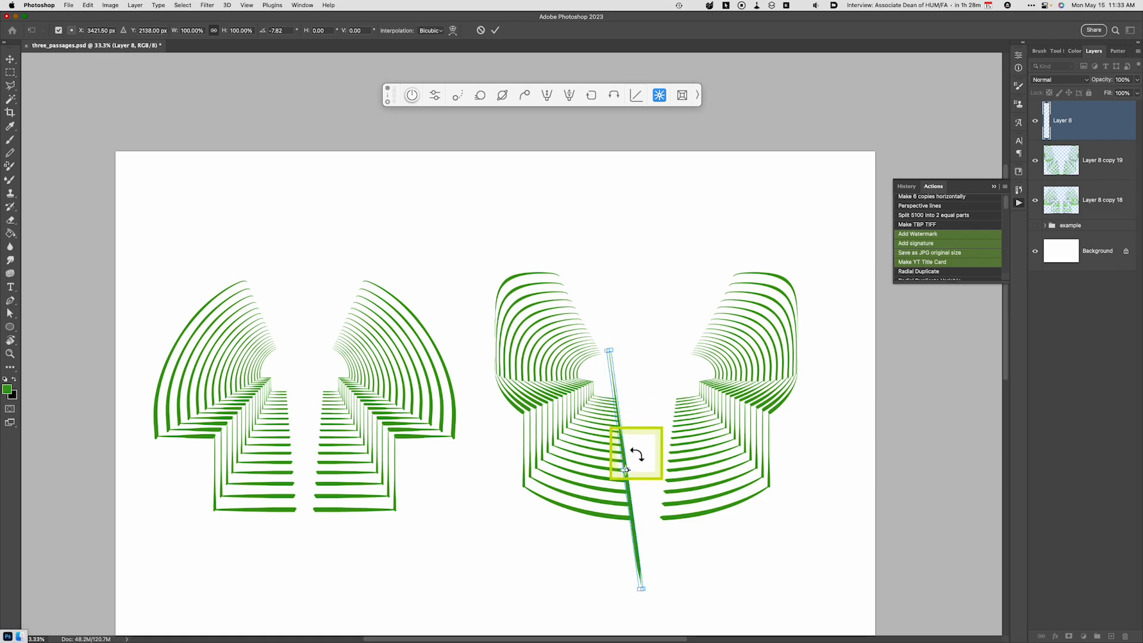
pyautogui.moveTo(656, 595); pyautogui.dragTo(650, 600)
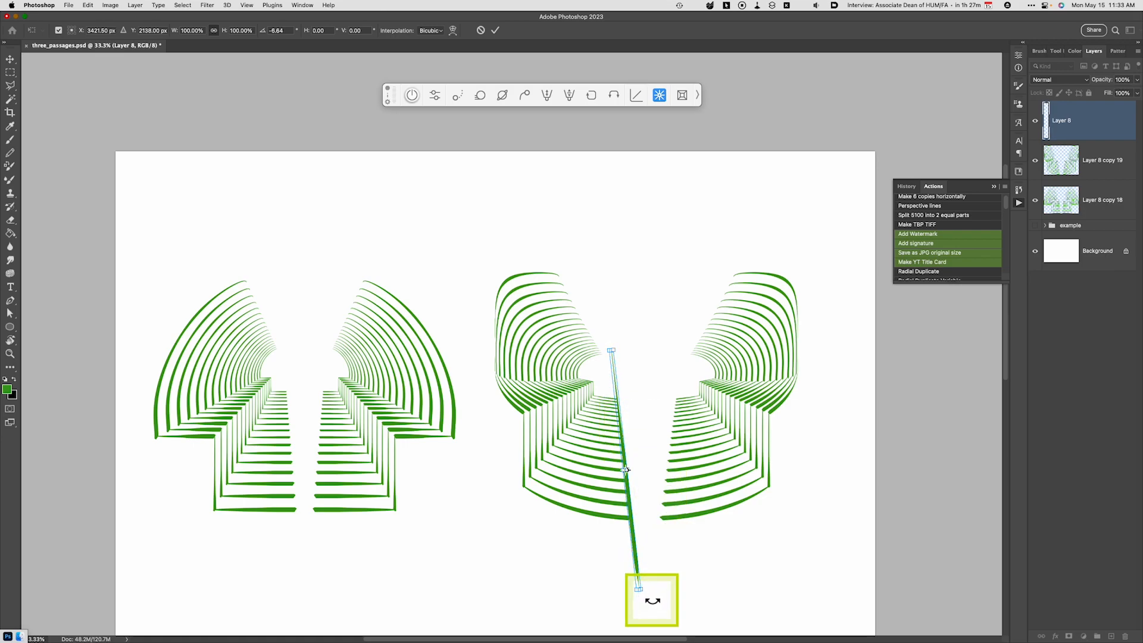
pyautogui.press('Return')
# Lasso and cut the parts of the slanted line extending above and below the left floor lines
pyautogui.press('l')
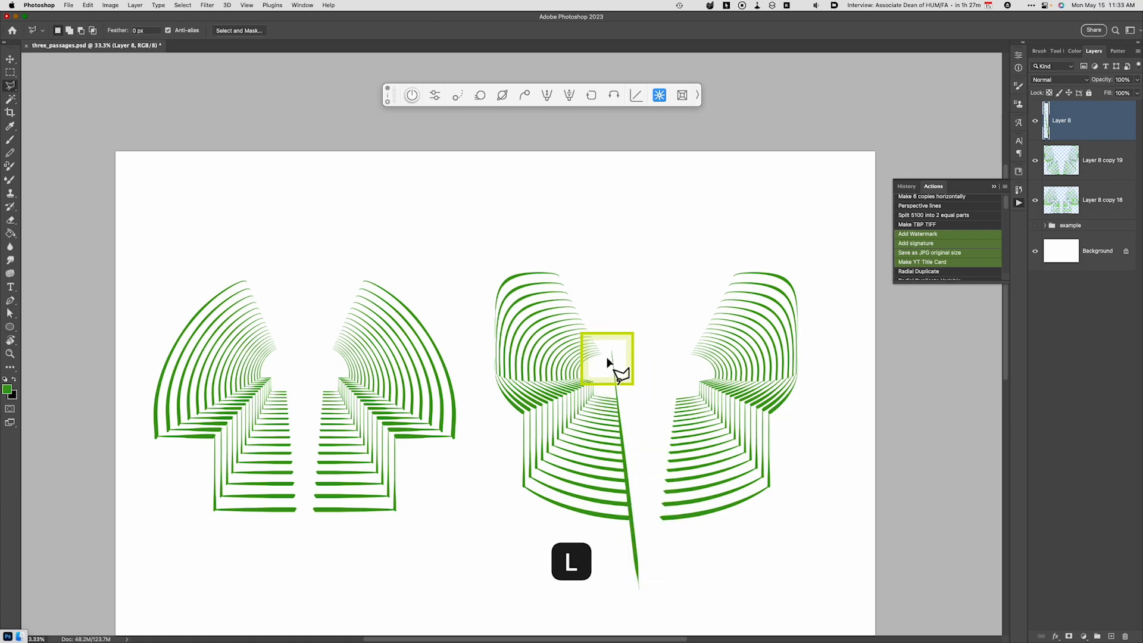
pyautogui.hotkey('shift', 'l')
pyautogui.moveTo(618, 399); pyautogui.dragTo(616, 398)
pyautogui.press('super+x')
pyautogui.moveTo(632, 520)
pyautogui.mouseDown()
pyautogui.moveTo(643, 595)
pyautogui.moveTo(654, 604)
pyautogui.mouseUp()
pyautogui.press('super+x')
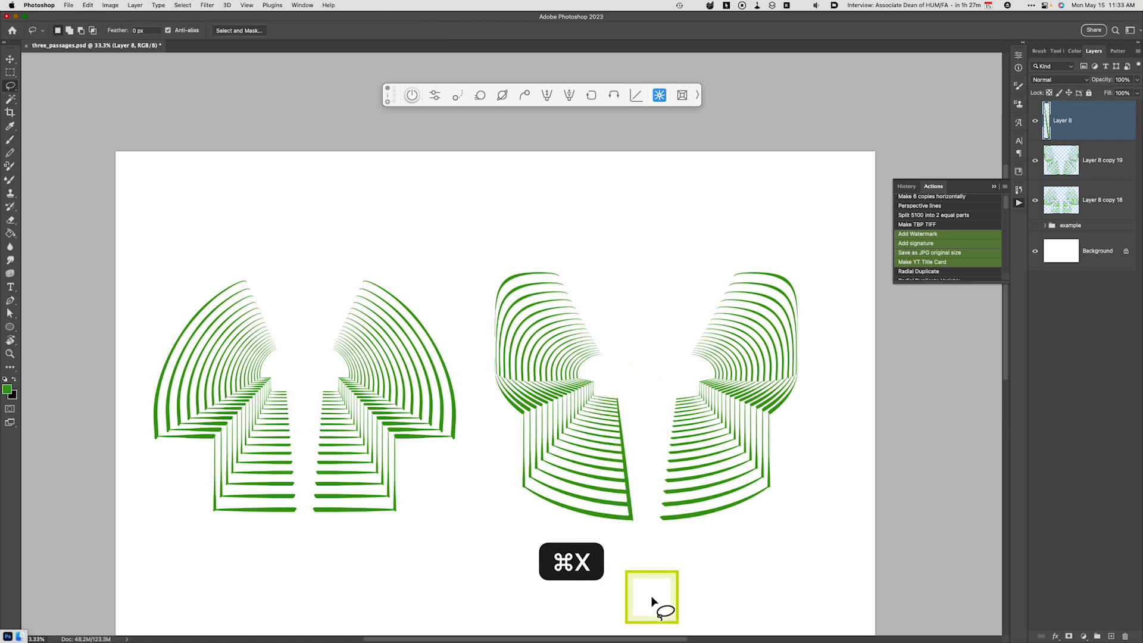